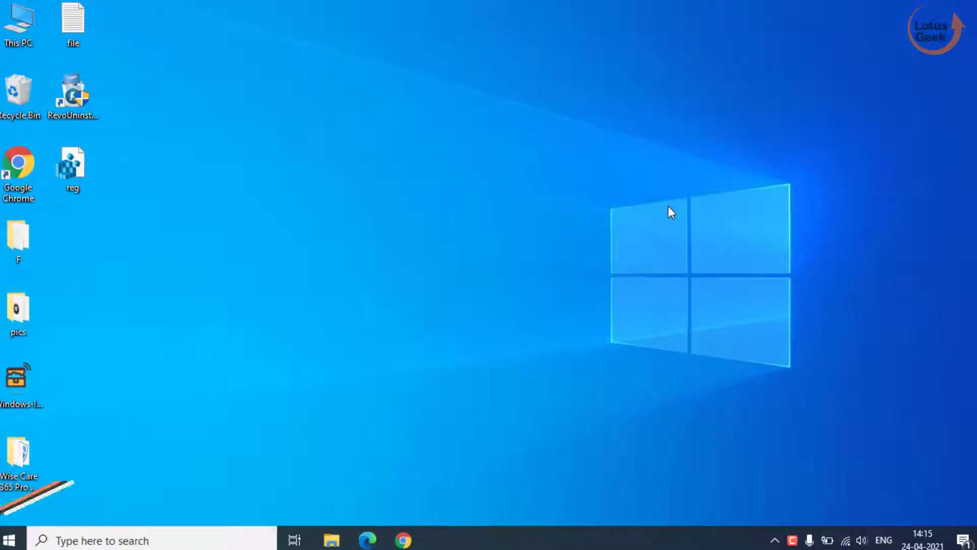
Step: Check the Windows Update status in Settings, then open This PC's system properties
key(super+i)
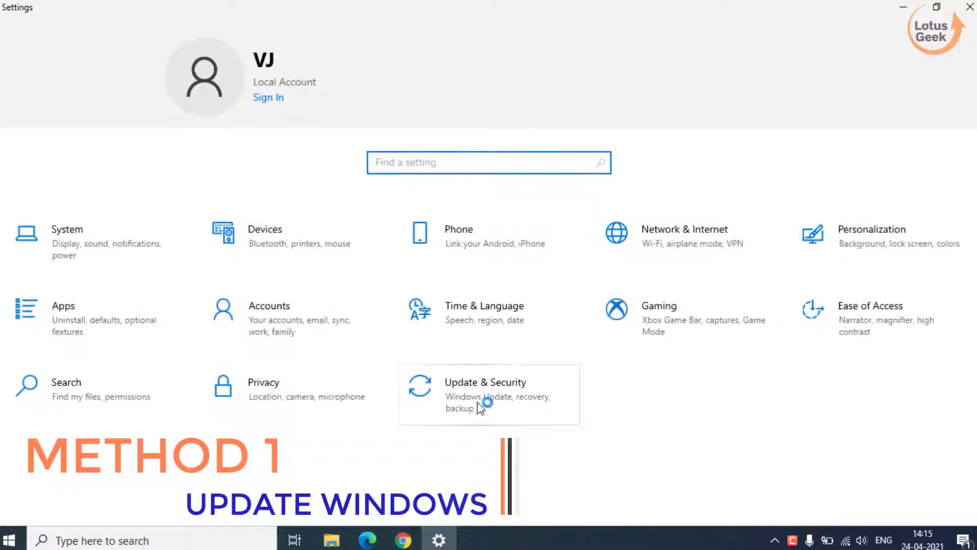
click(497, 411)
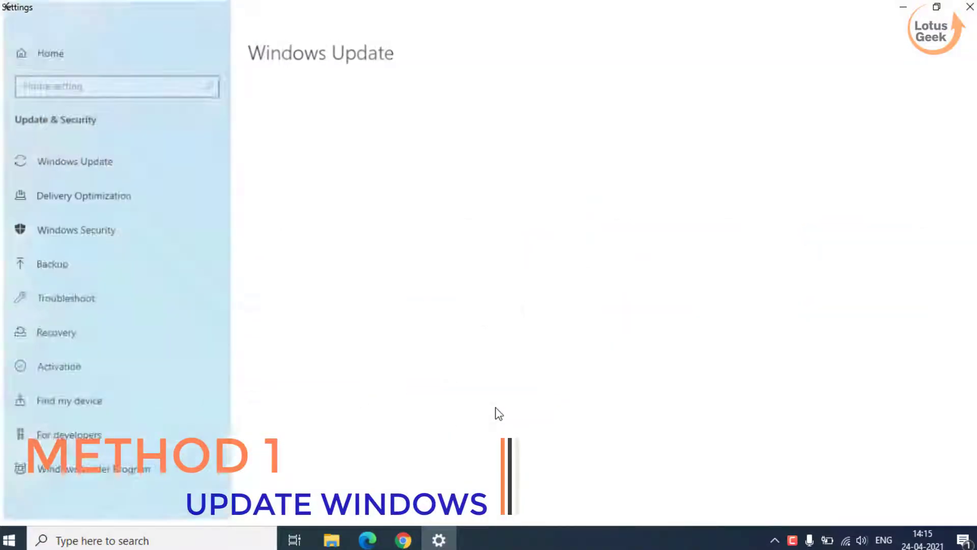
click(80, 157)
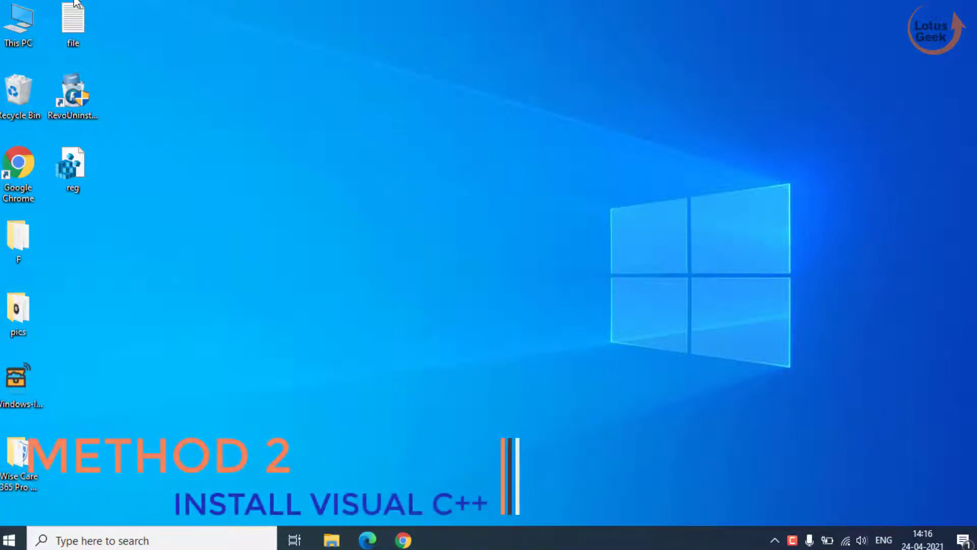
right_click(19, 17)
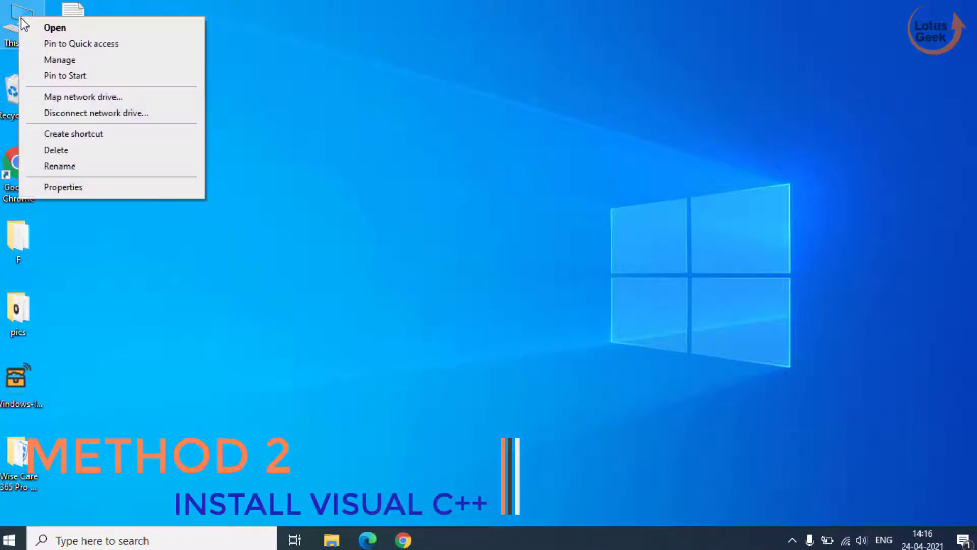
click(81, 191)
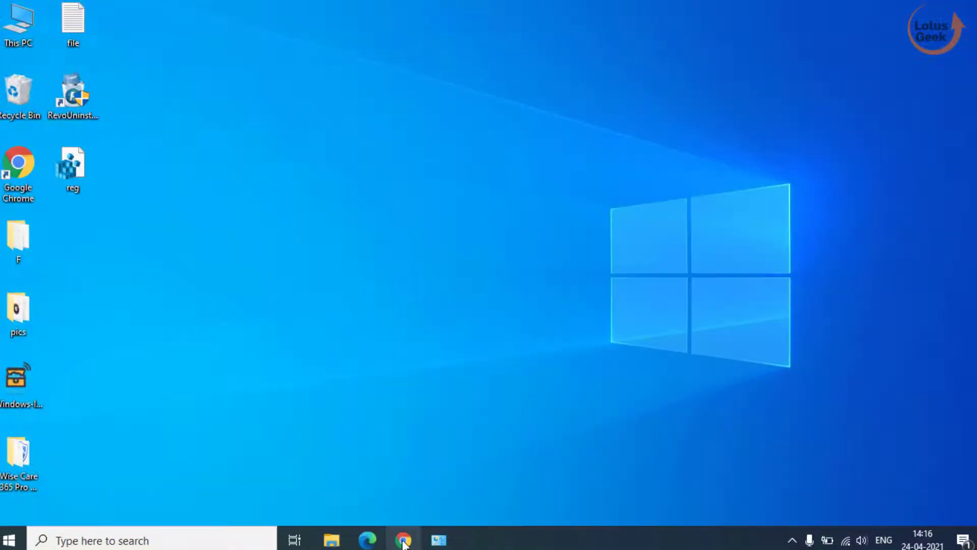
Step: In the Download Center, open the file list for Visual C++ 2015 Redistributable Update 3
click(403, 540)
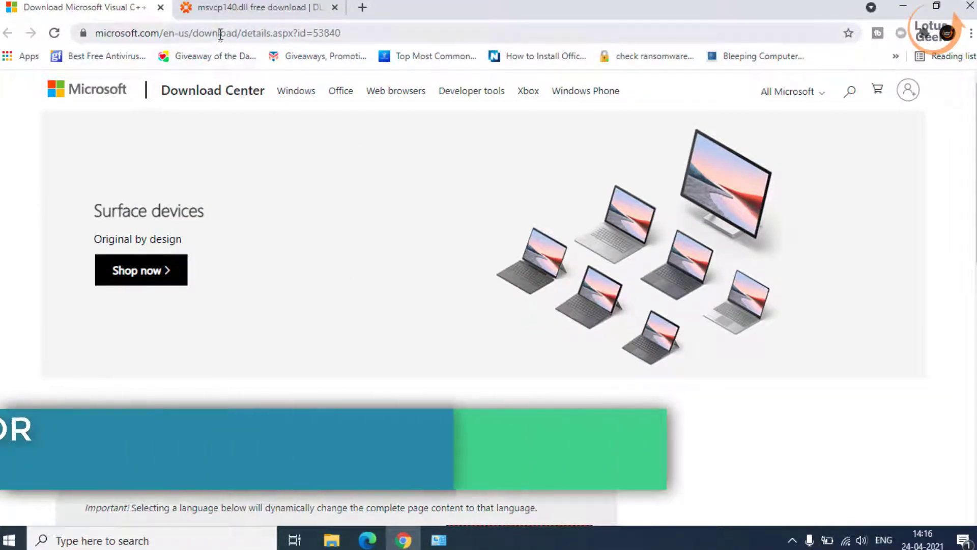
scroll(280, 251, down, 6)
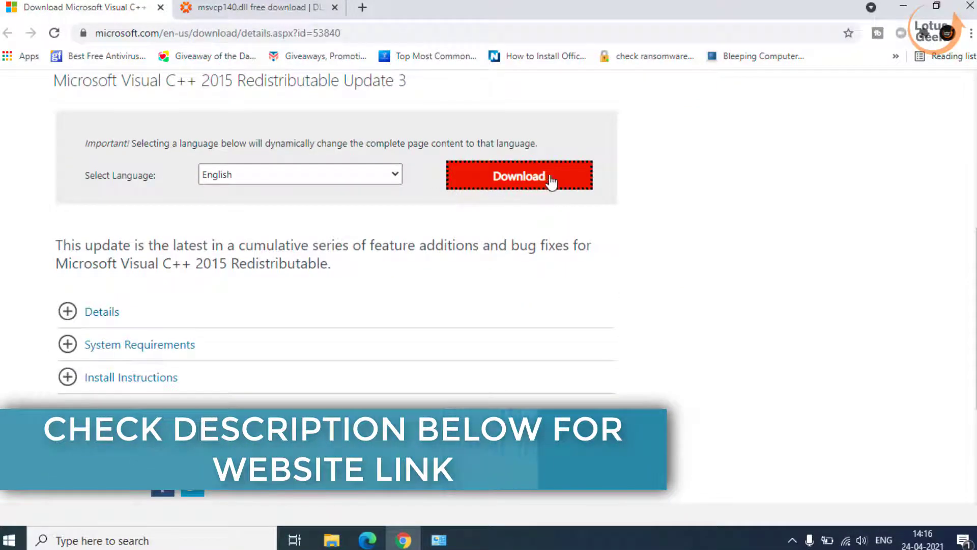
click(540, 178)
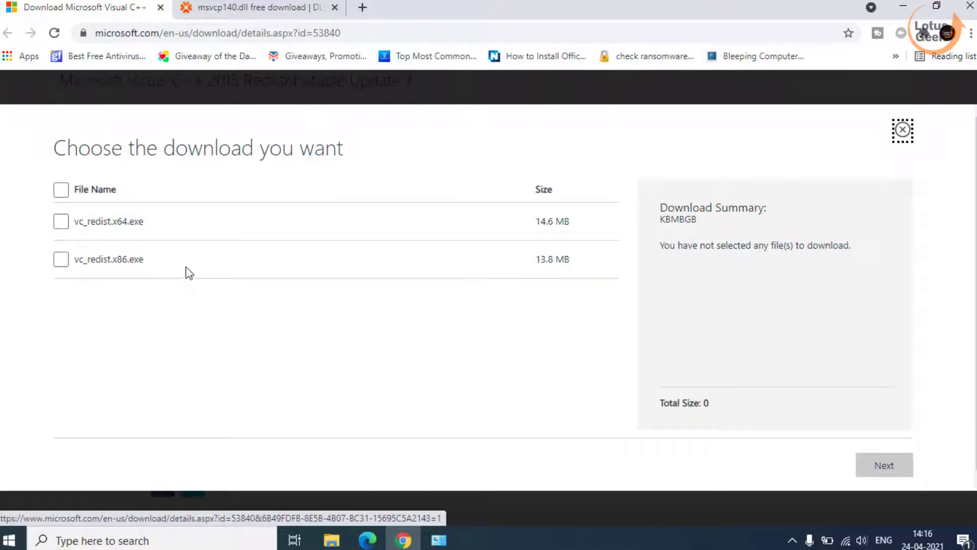
Step: Confirm the 64-bit system type, select vc_redist.x64.exe, and continue to the download
key(alt+Tab)
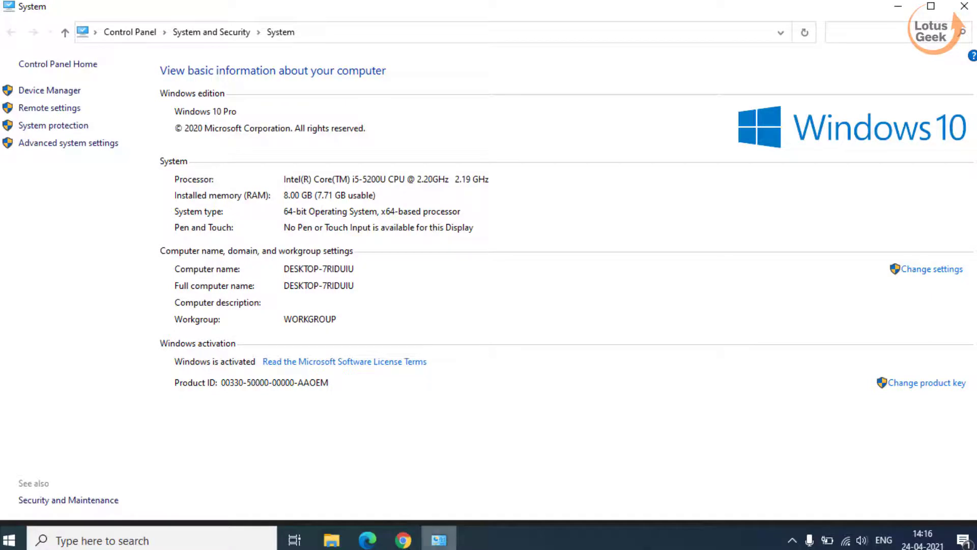
key(alt+Tab)
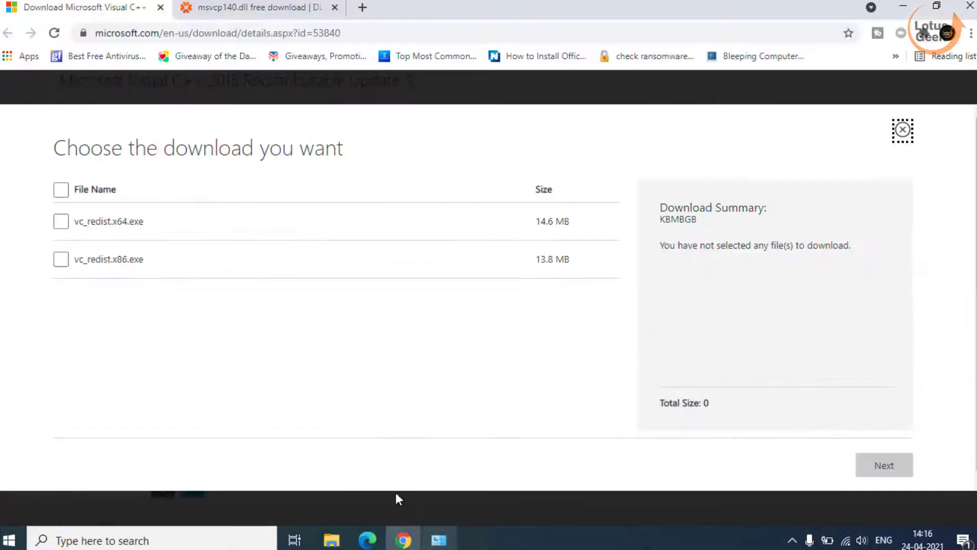
click(61, 222)
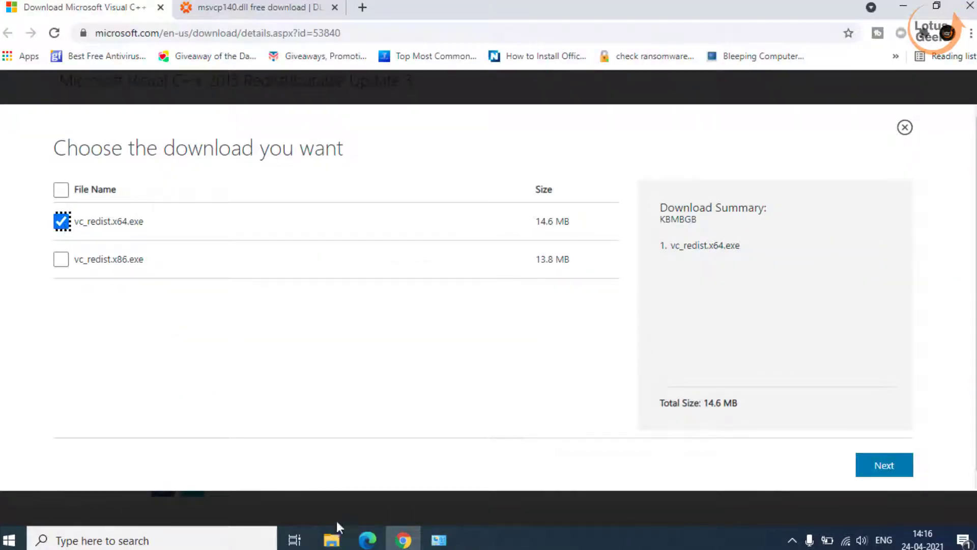
click(426, 539)
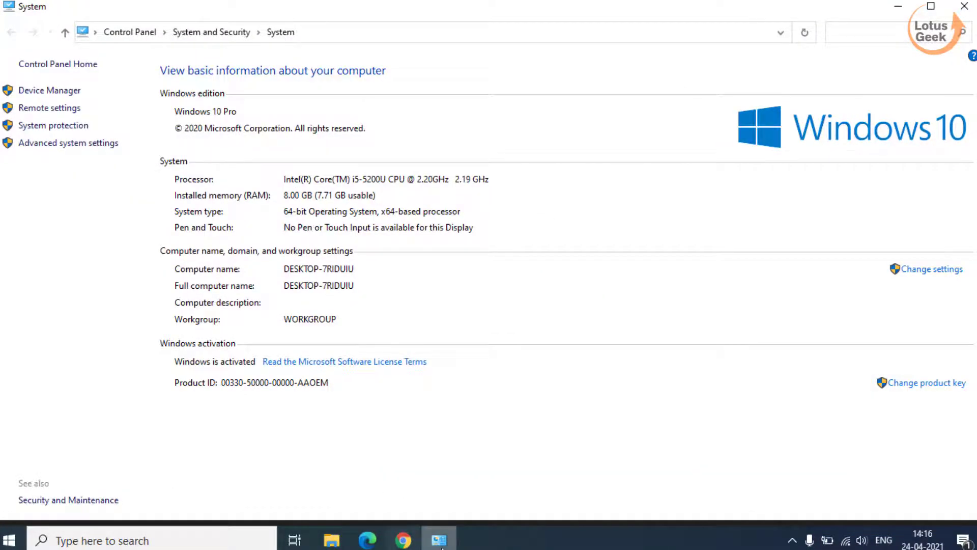
key(alt+Tab)
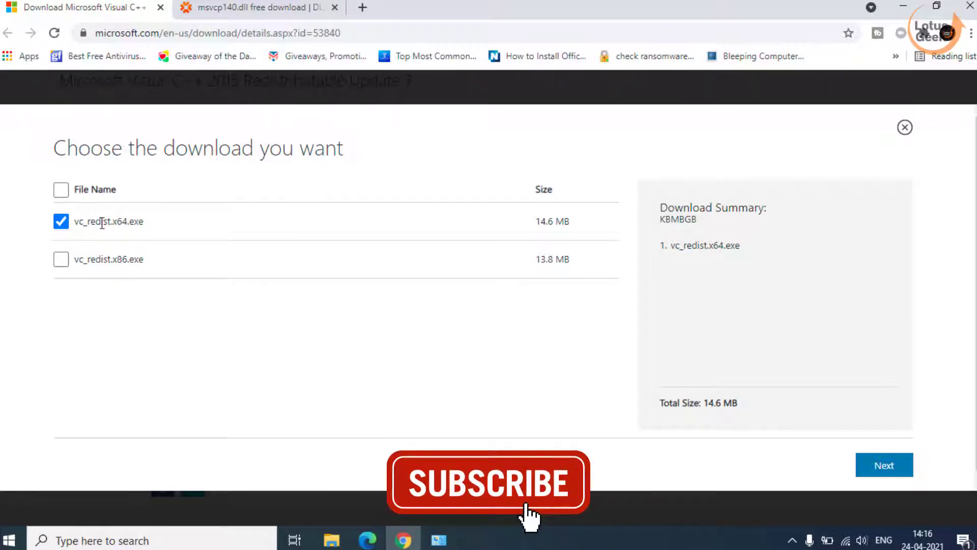
drag(119, 223, 172, 225)
click(172, 225)
click(859, 467)
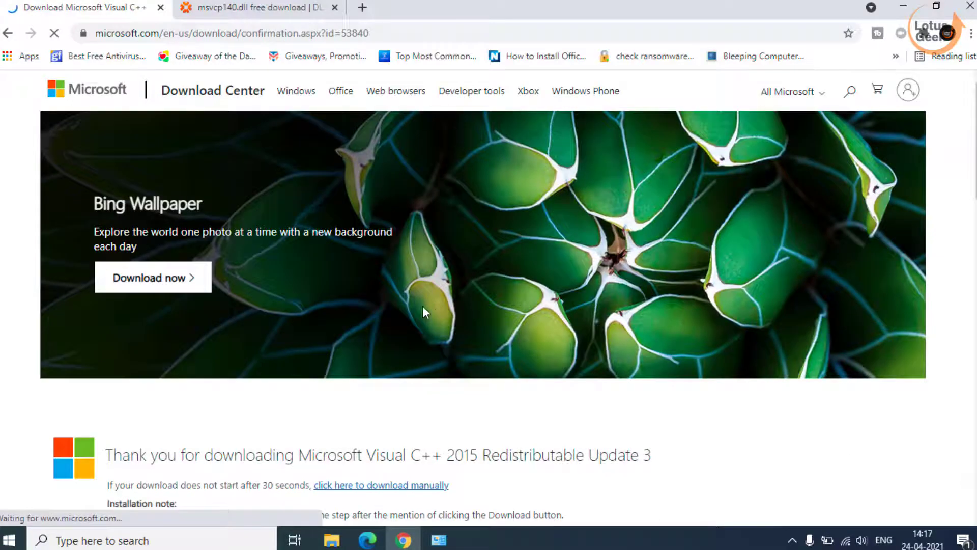
Step: Save vc_redist.x64.exe to the Desktop and minimize Chrome to check the installer
scroll(412, 305, down, 1)
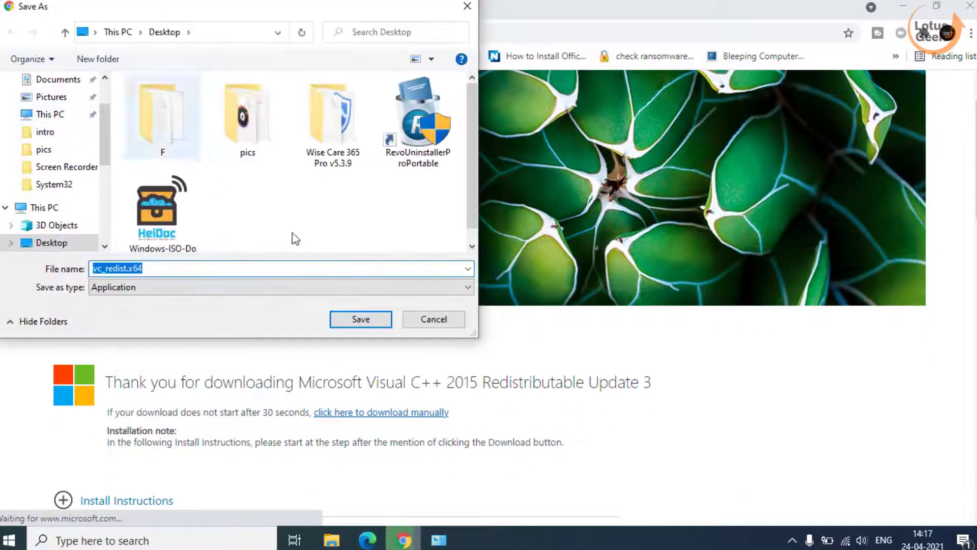
click(389, 318)
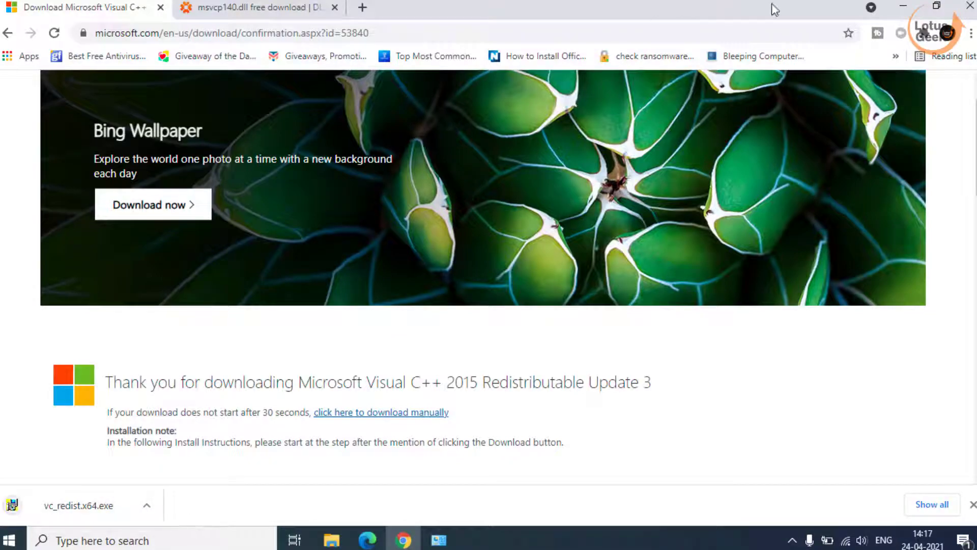
click(903, 6)
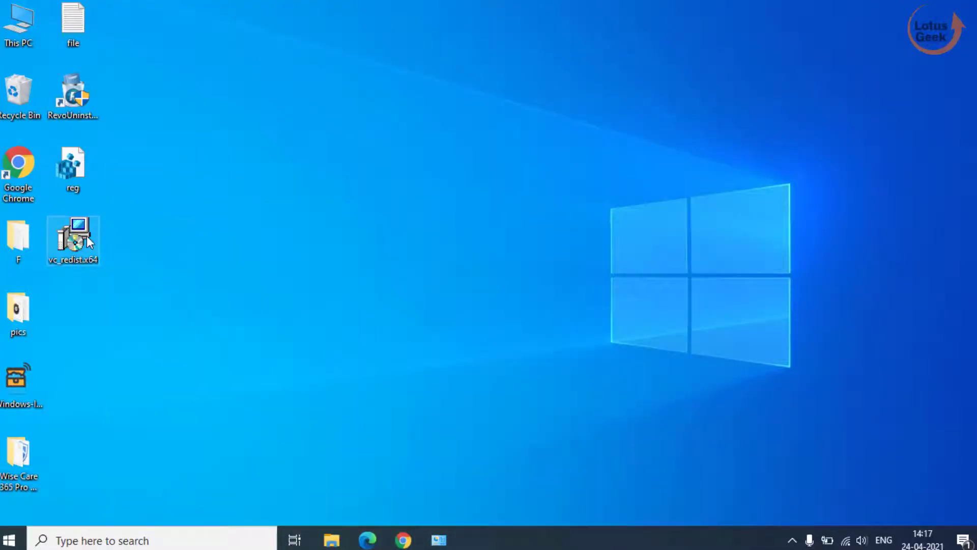
mouse_move(90, 243)
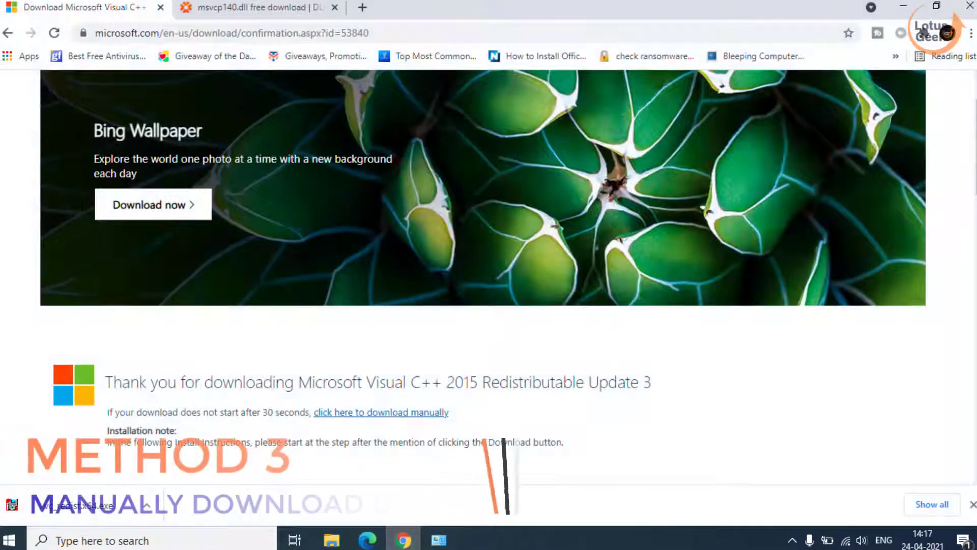
Step: On the msvcp140.dll page, dismiss the banner ad and compare the 32-bit and 64-bit versions
click(294, 6)
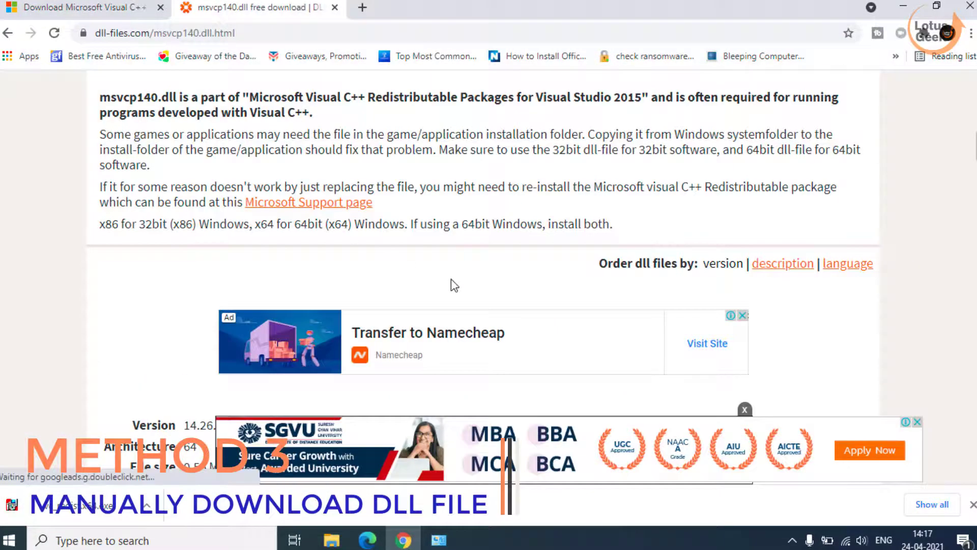
scroll(453, 283, up, 10)
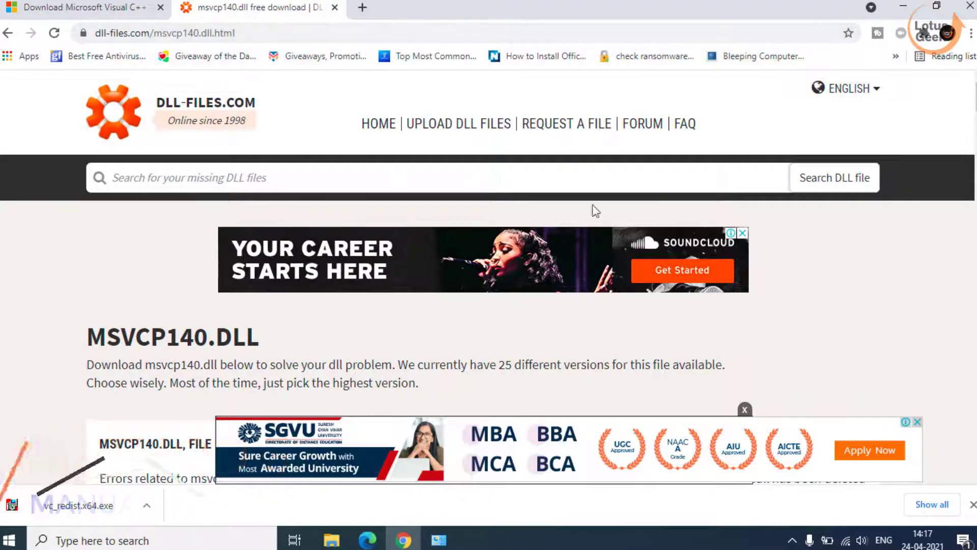
click(918, 422)
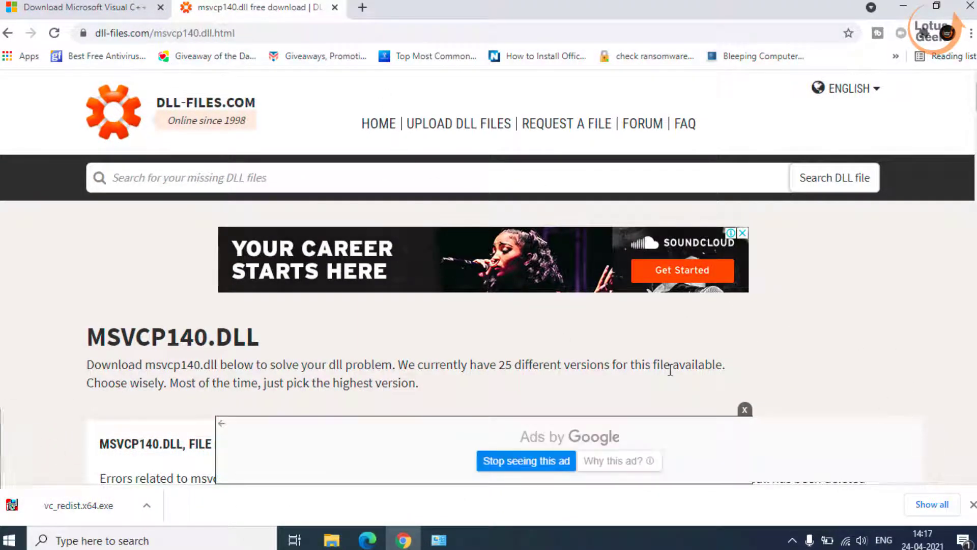
scroll(499, 310, down, 15)
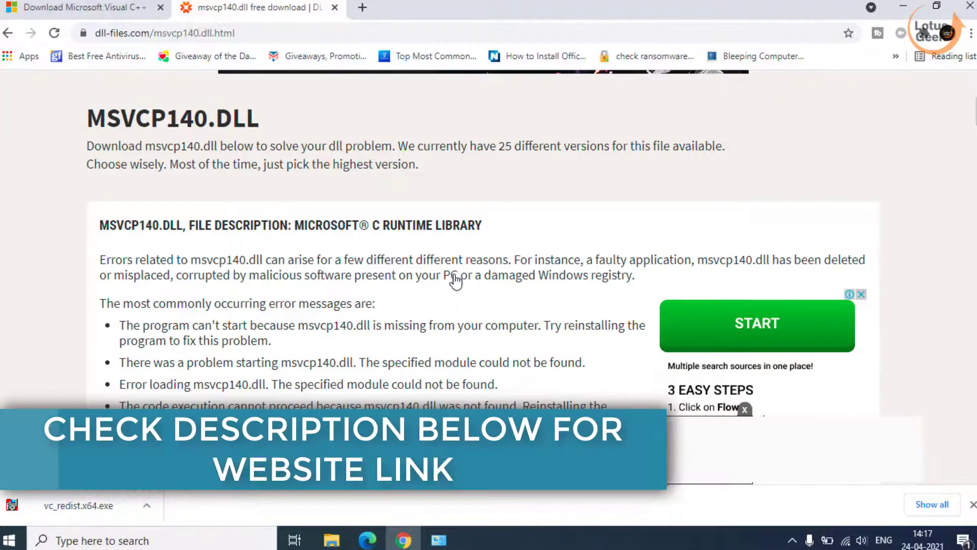
scroll(456, 267, down, 8)
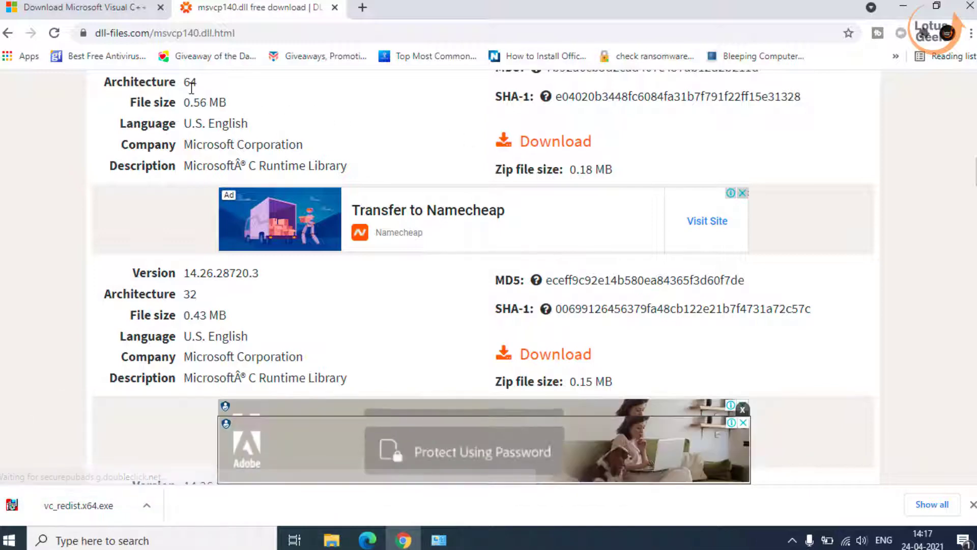
drag(169, 86, 283, 96)
click(283, 97)
drag(211, 318, 135, 306)
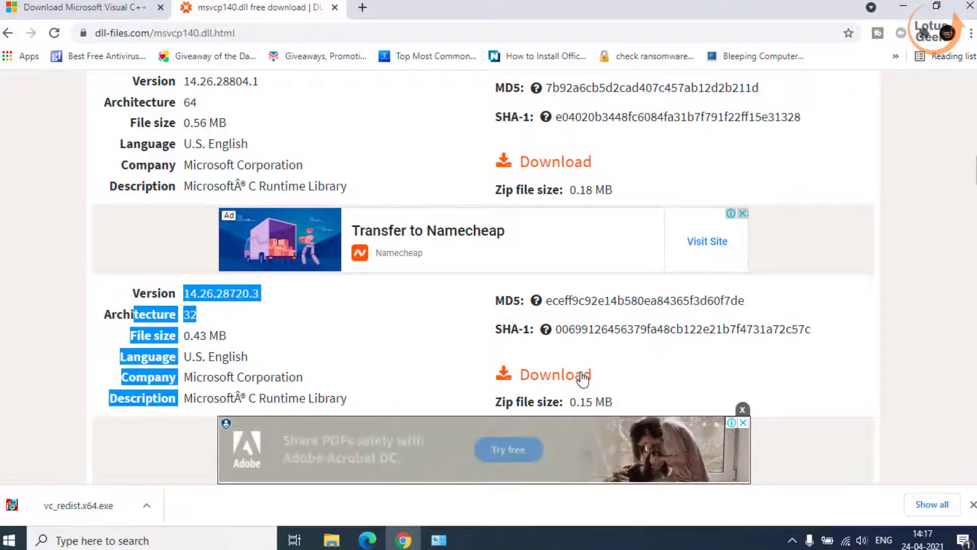
drag(203, 107, 194, 103)
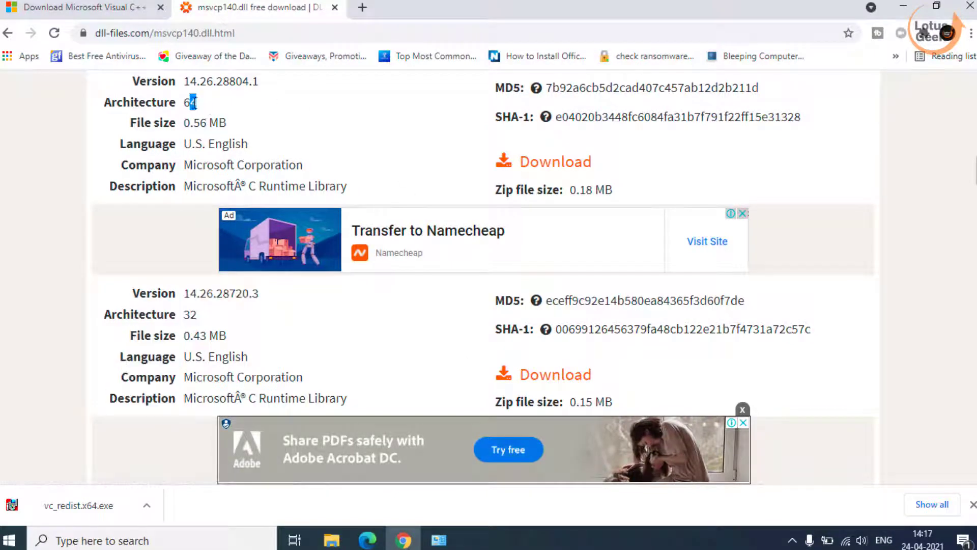
Step: Download the 64-bit msvcp140.dll as msvcp140.zip to the Desktop and minimize Chrome
click(572, 162)
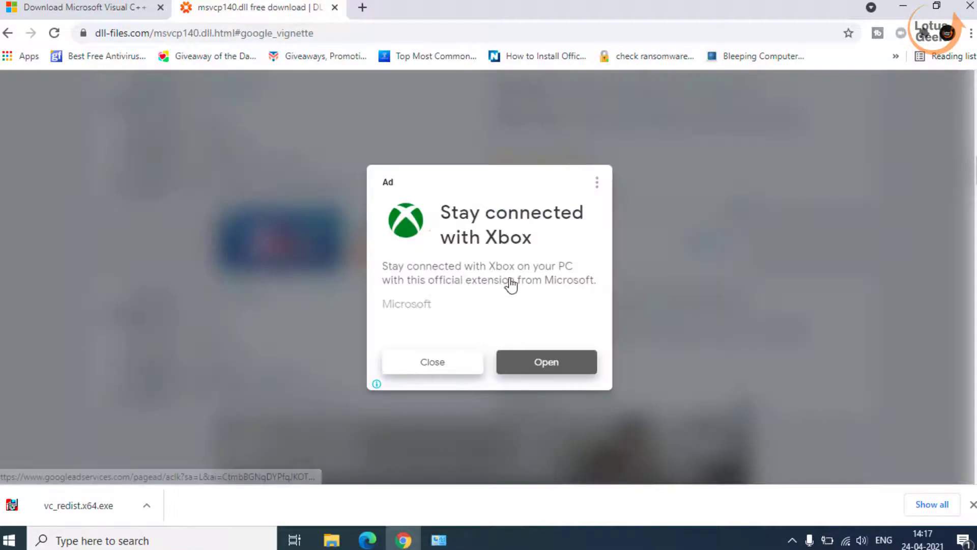
click(439, 364)
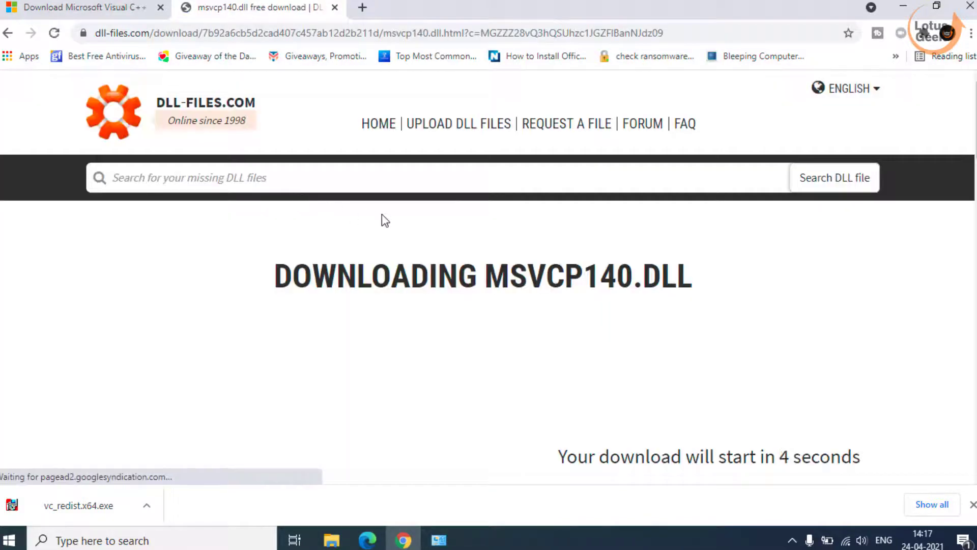
scroll(385, 221, down, 1)
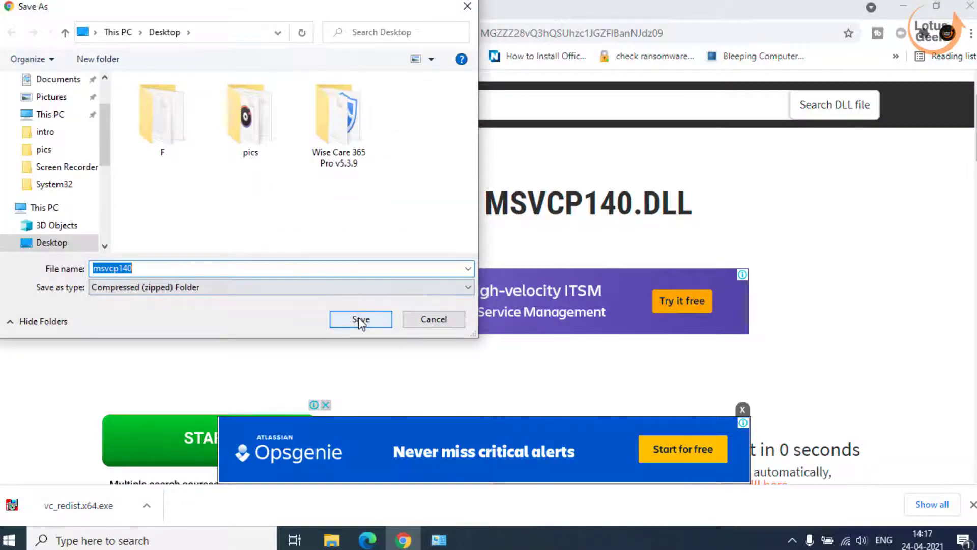
click(359, 319)
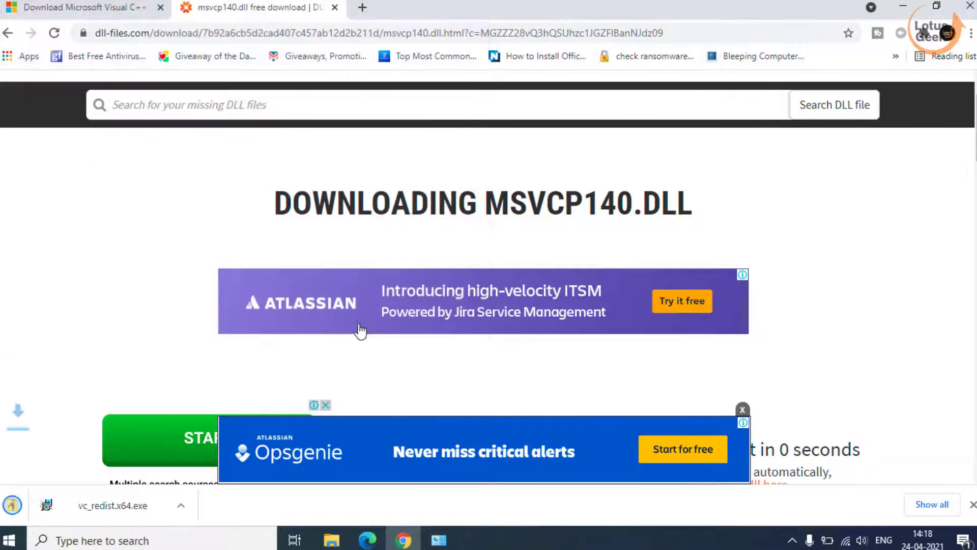
click(905, 7)
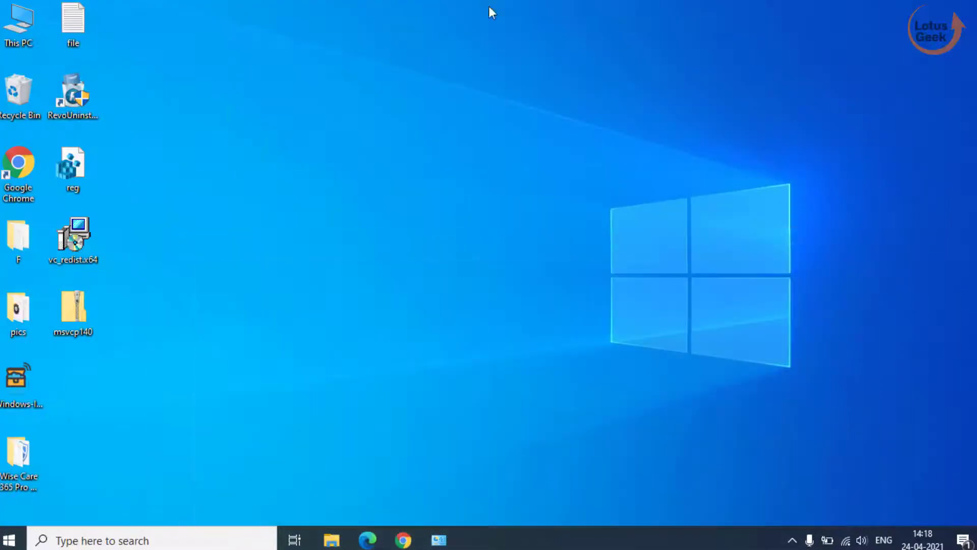
Step: Extract msvcp140.dll from the zip onto the Desktop and copy it
double_click(75, 315)
click(926, 10)
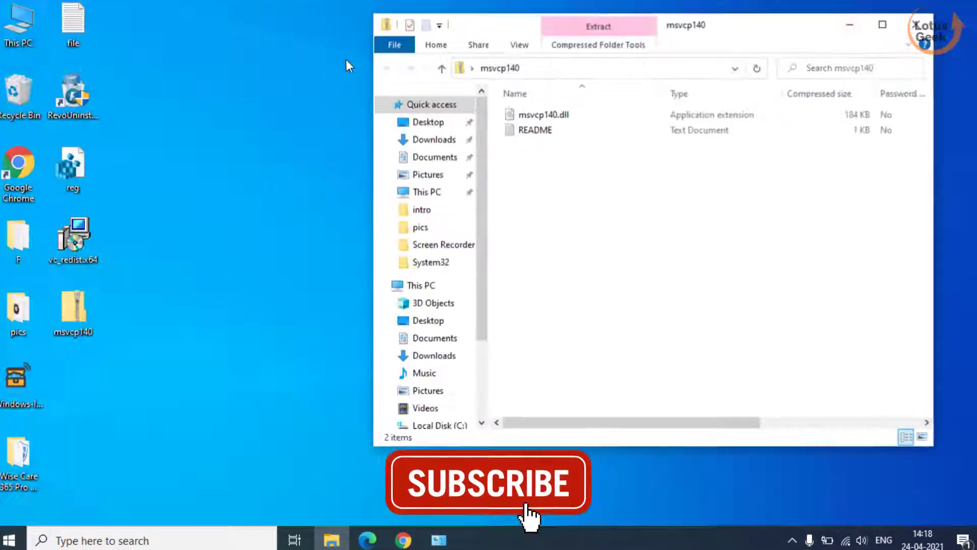
drag(545, 115, 220, 446)
click(917, 25)
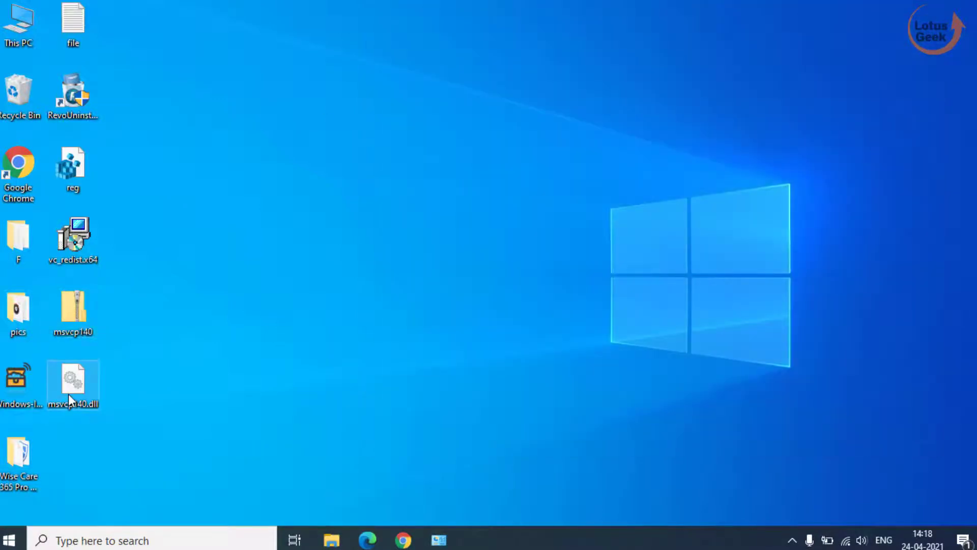
right_click(69, 394)
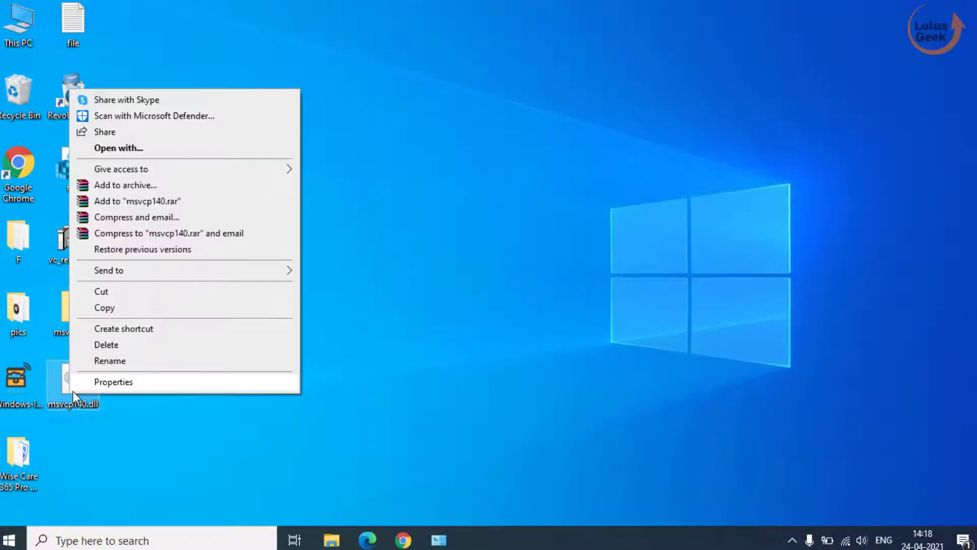
click(114, 310)
Step: Paste msvcp140.dll into C:\Windows\System32
key(super+e)
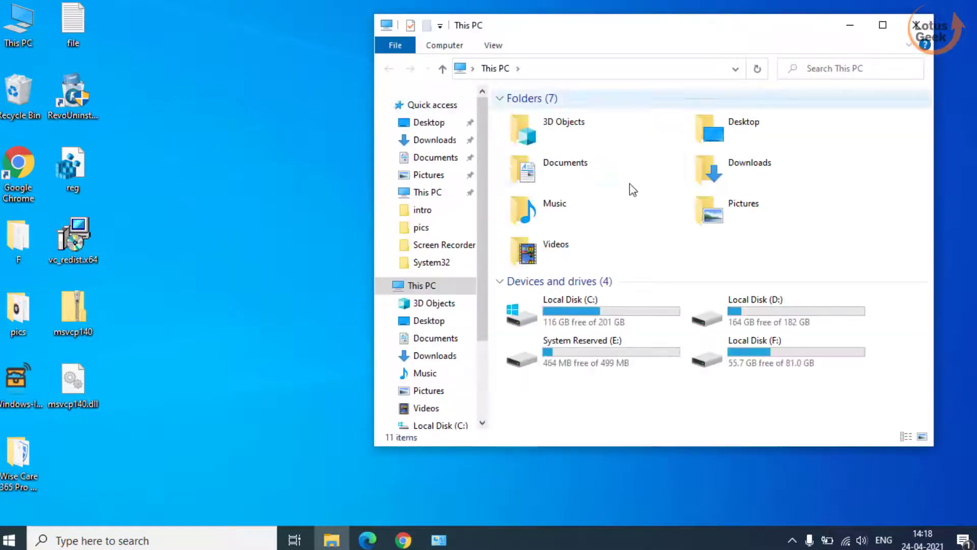
double_click(614, 309)
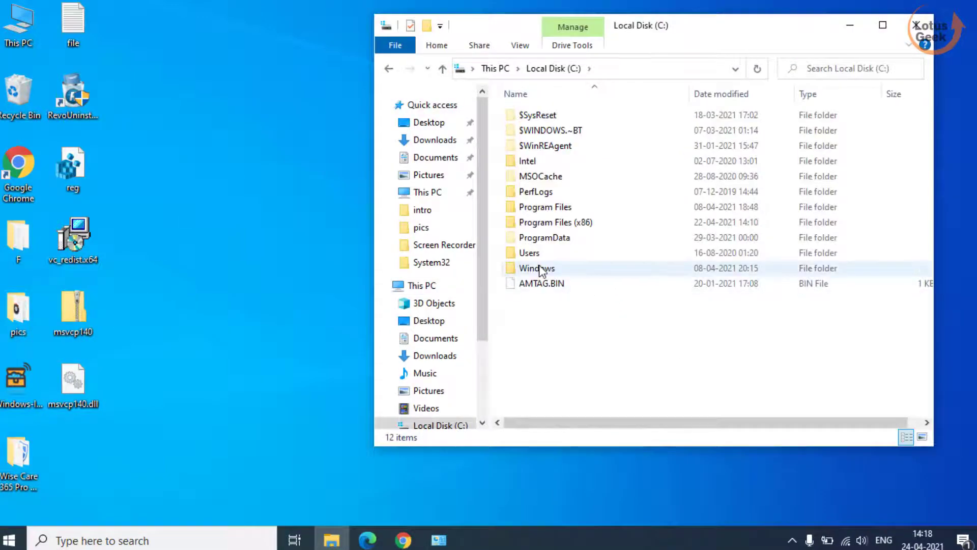
double_click(537, 268)
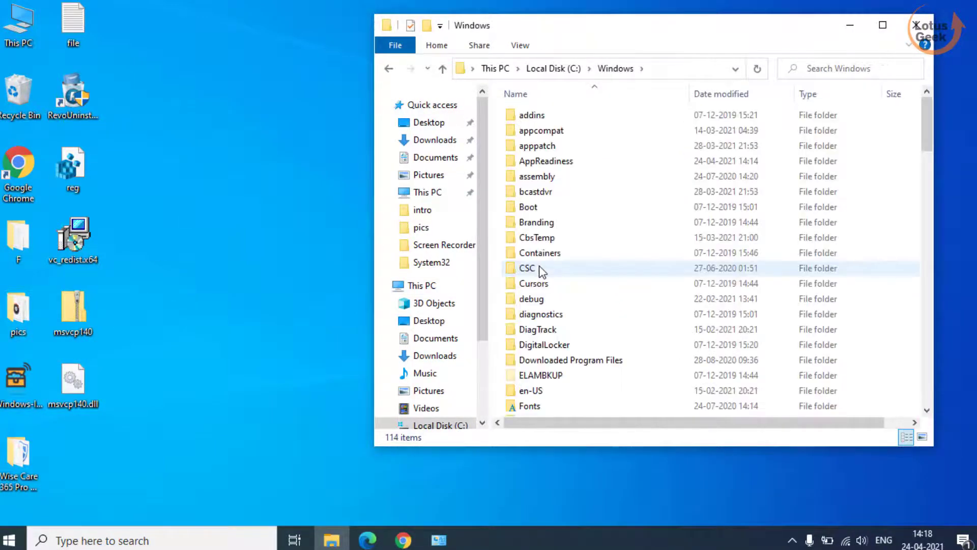
key(s)
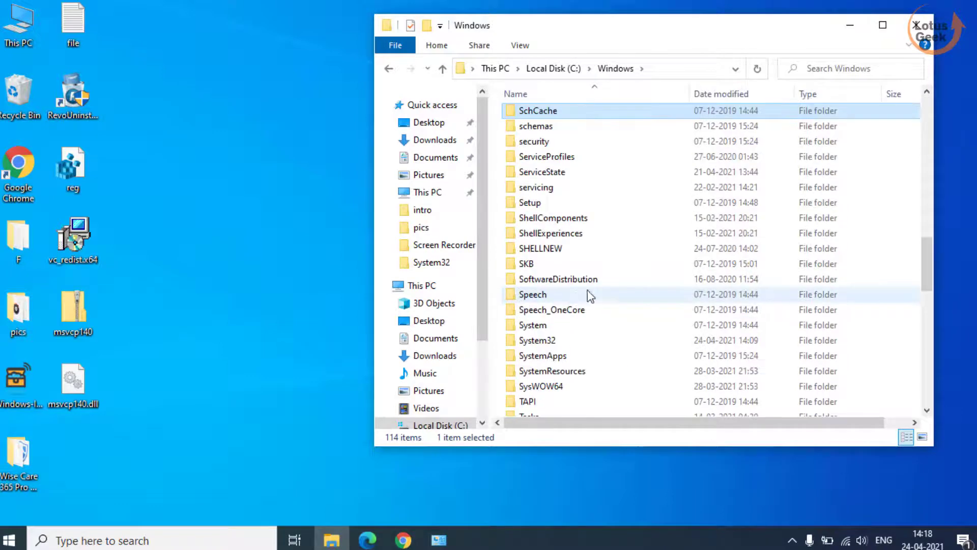
double_click(543, 341)
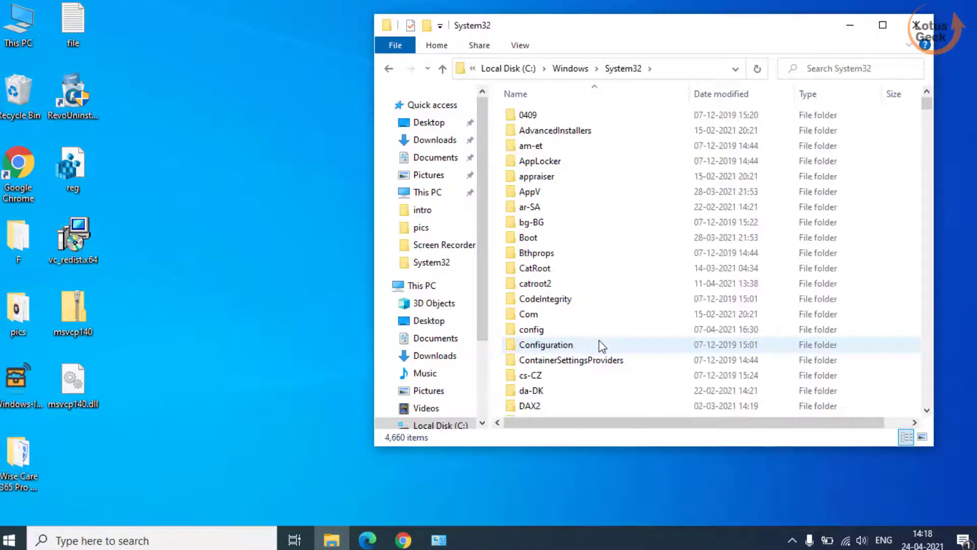
key(ctrl+v)
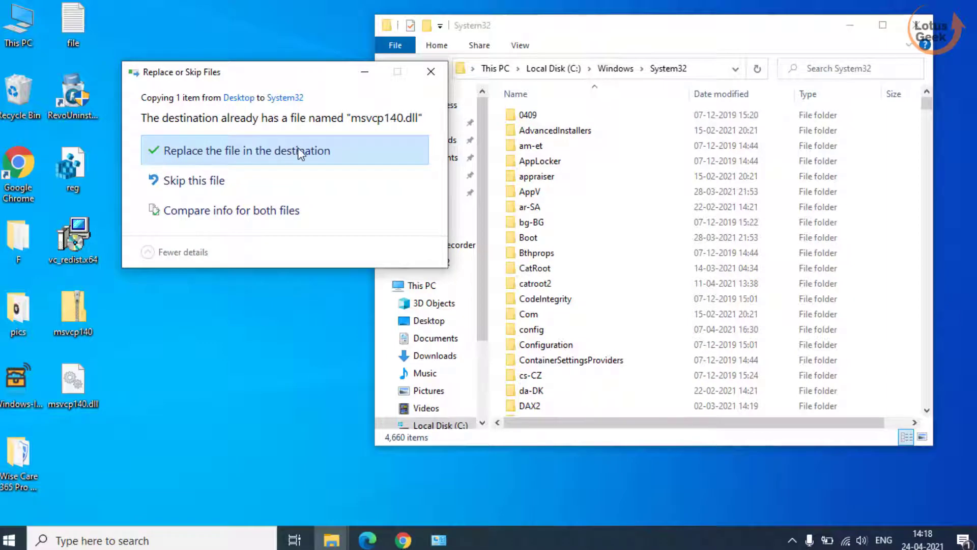
Step: Replace the existing msvcp140.dll in System32 and return to the Windows folder
click(342, 155)
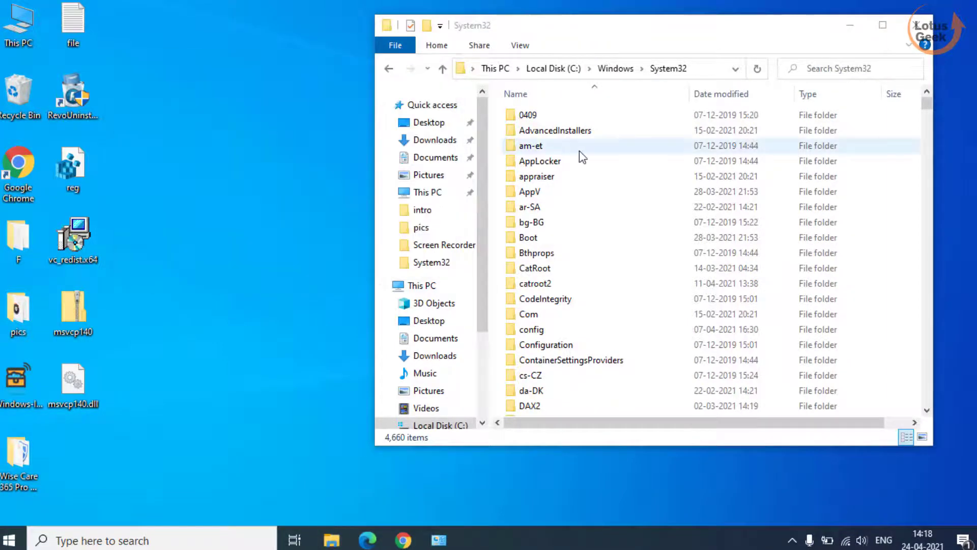
click(623, 74)
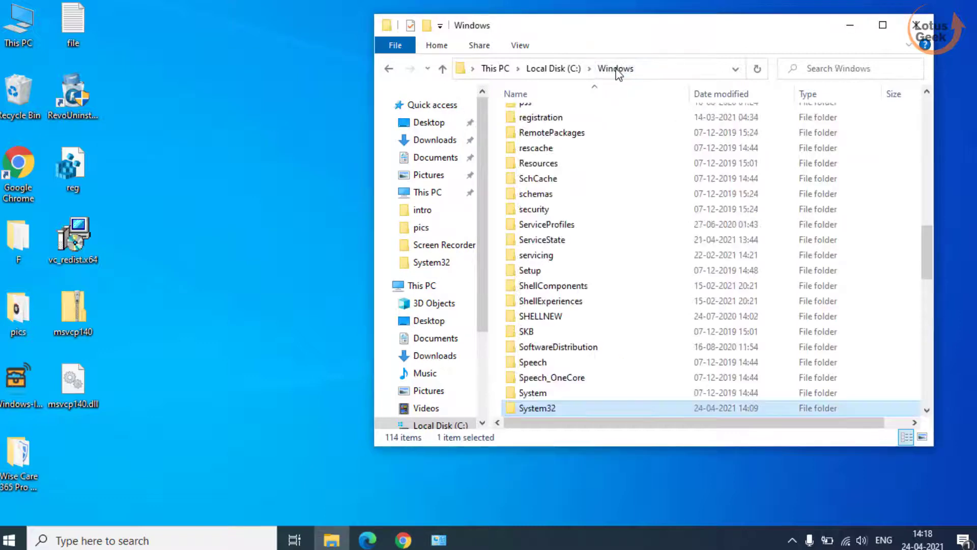
scroll(527, 331, down, 1)
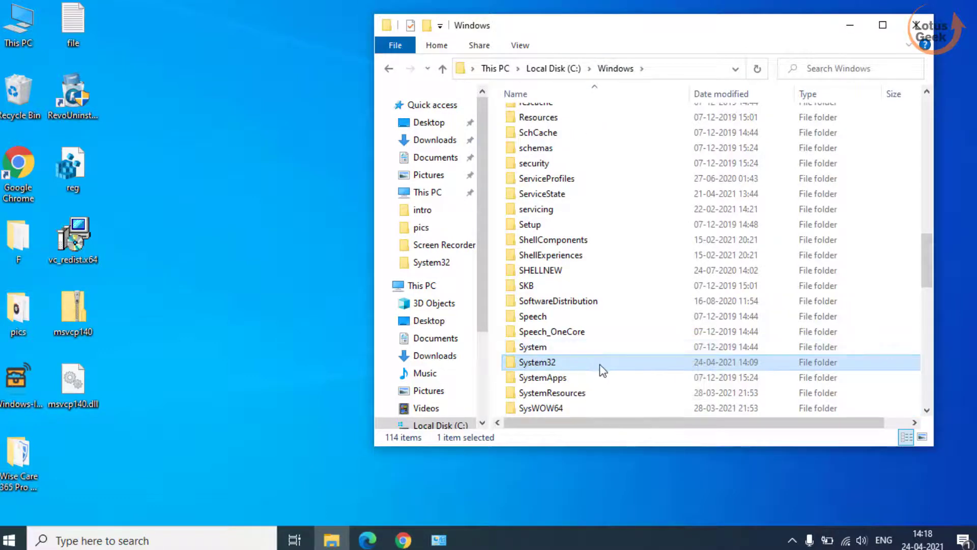
scroll(529, 356, down, 2)
Step: Paste msvcp140.dll into SysWOW64, replacing the old copy with administrator permission
click(560, 318)
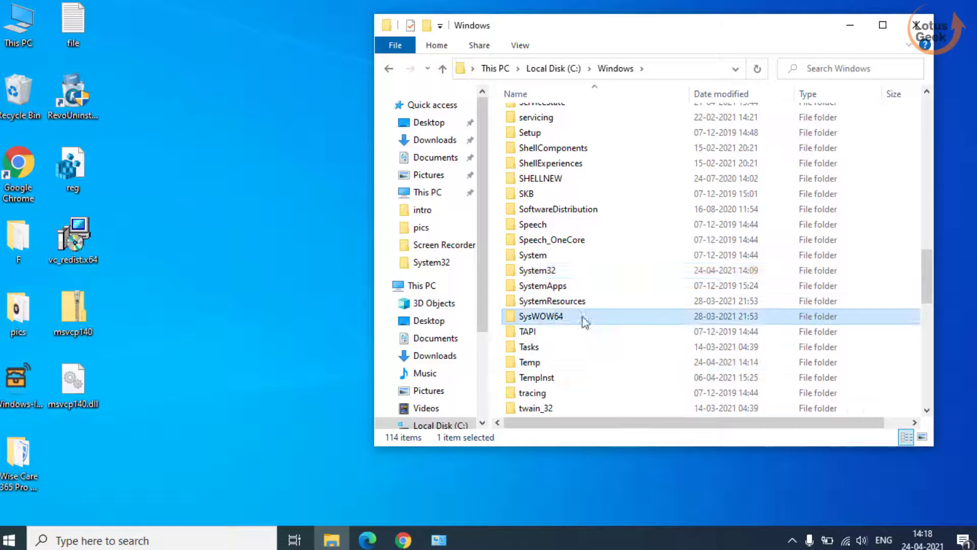
double_click(559, 321)
key(ctrl+v)
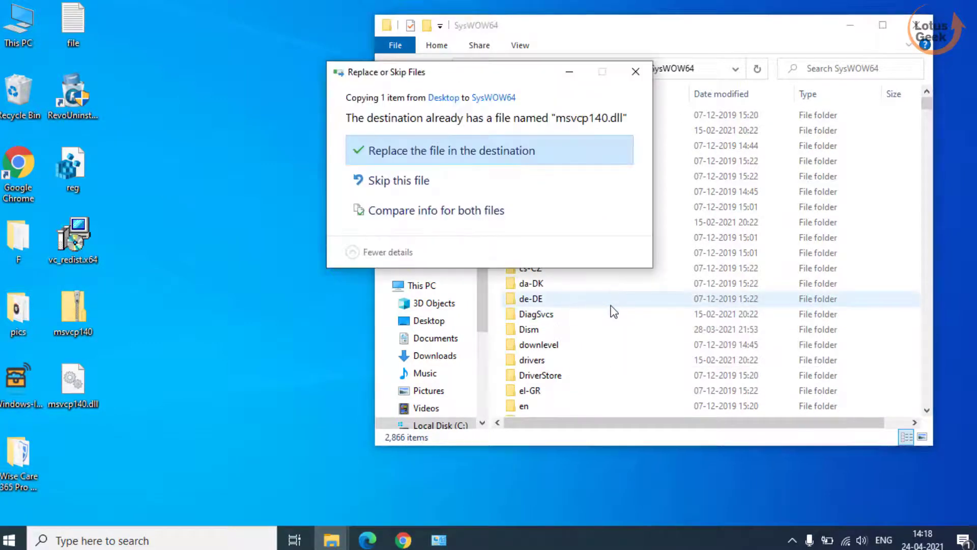
click(497, 158)
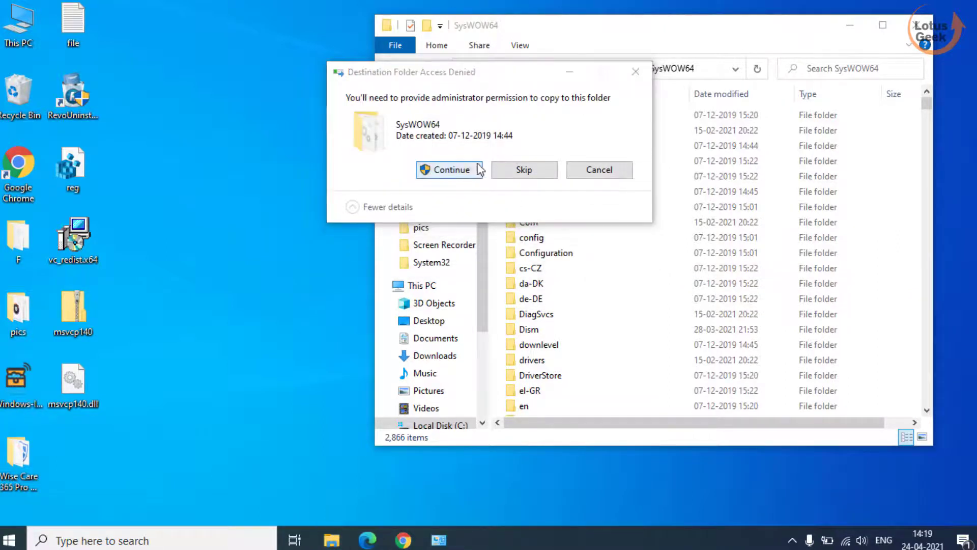
click(471, 170)
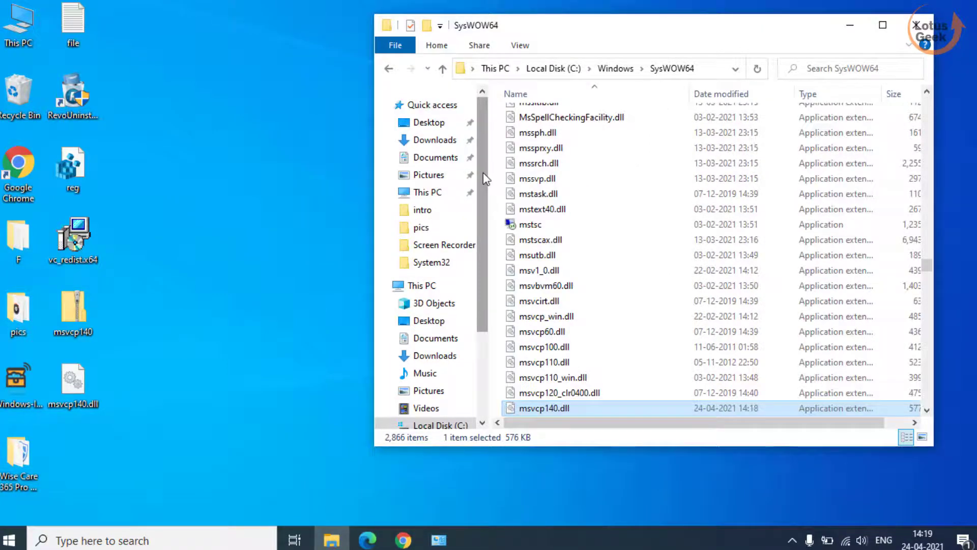
Step: Close the SysWOW64 File Explorer window to return to the desktop
click(919, 27)
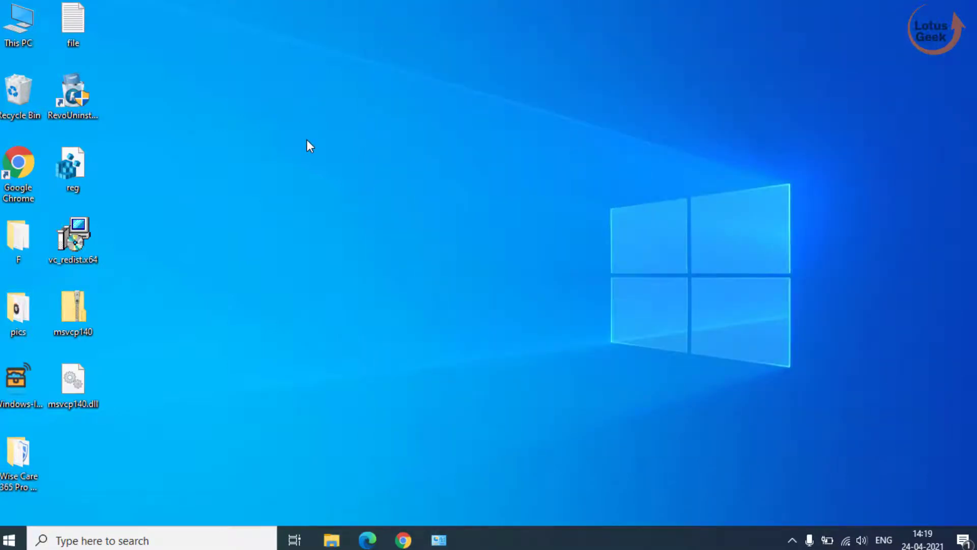